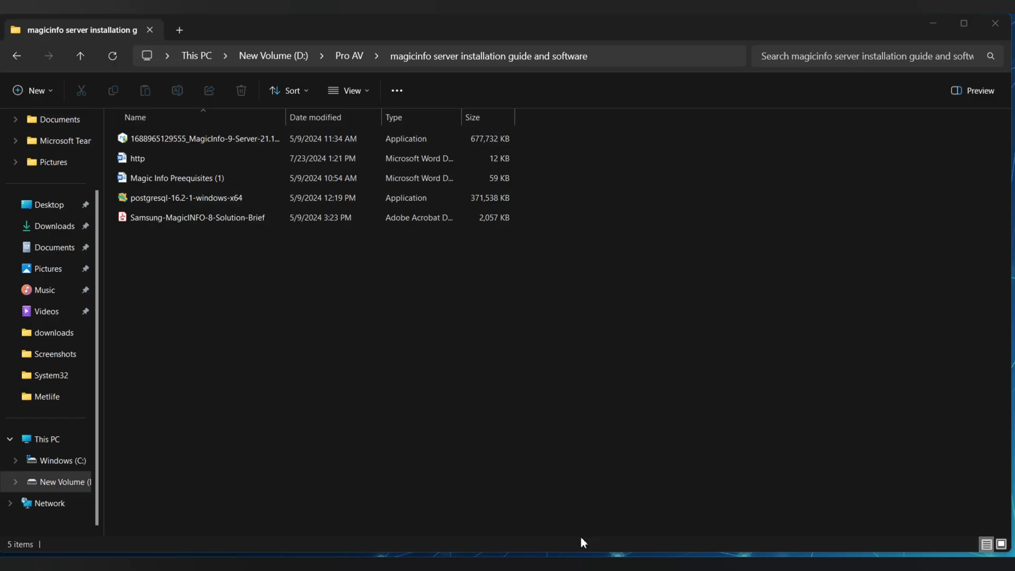
Launch the postgresql-16.2-1-windows-x64 installer from the installer folder.
left_click(174, 200)
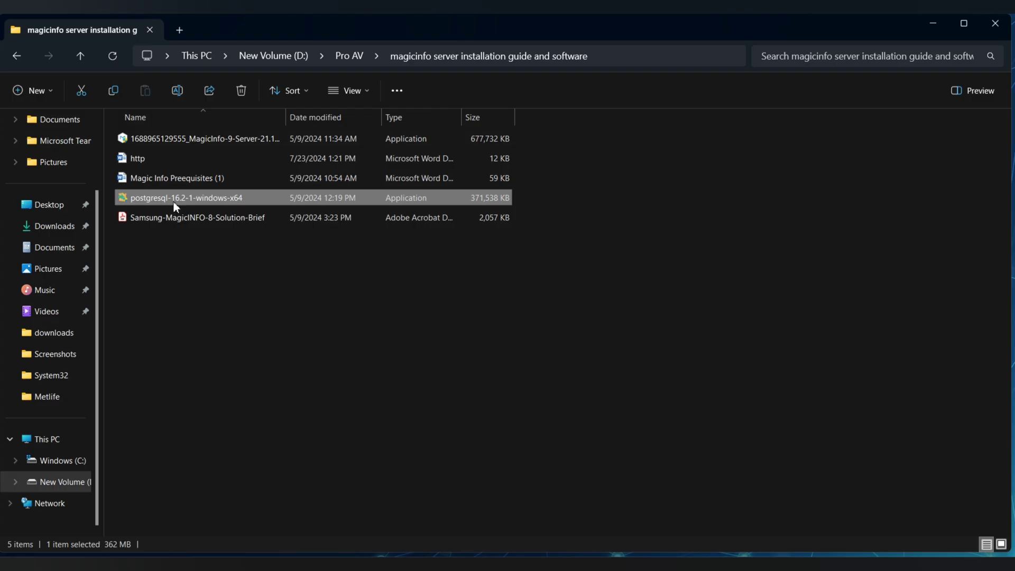
left_click(163, 140)
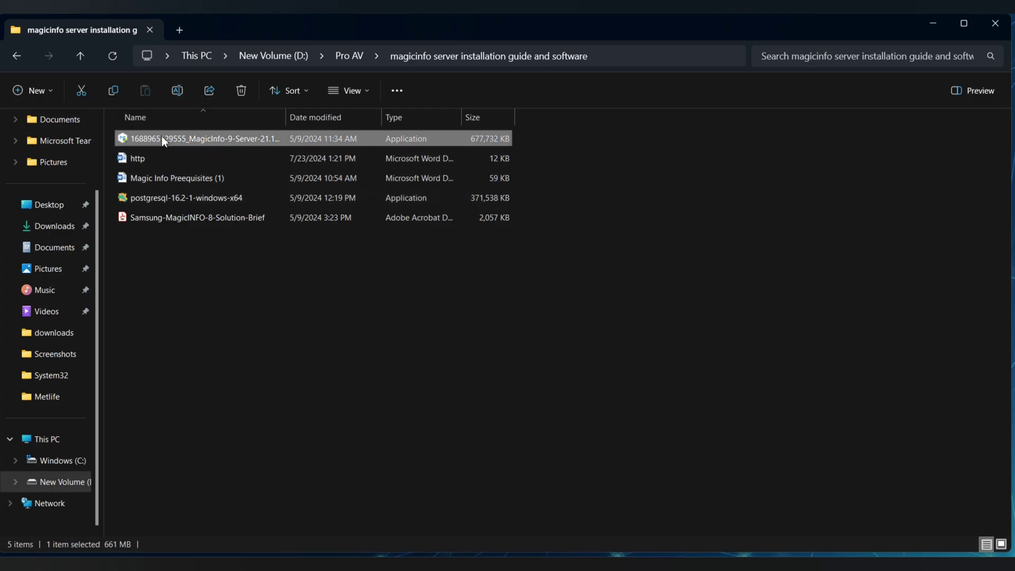
left_click(191, 206)
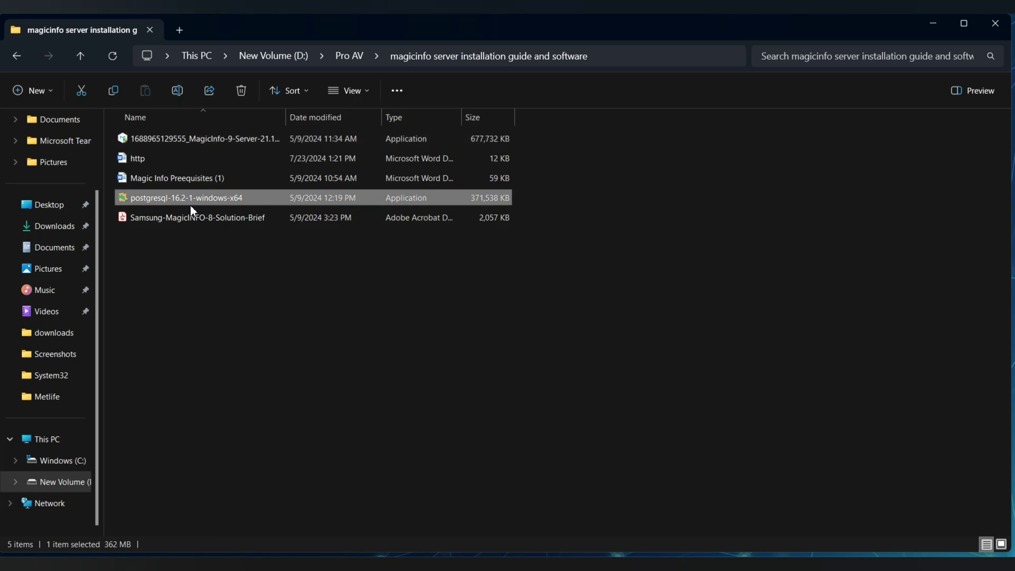
double_click(192, 211)
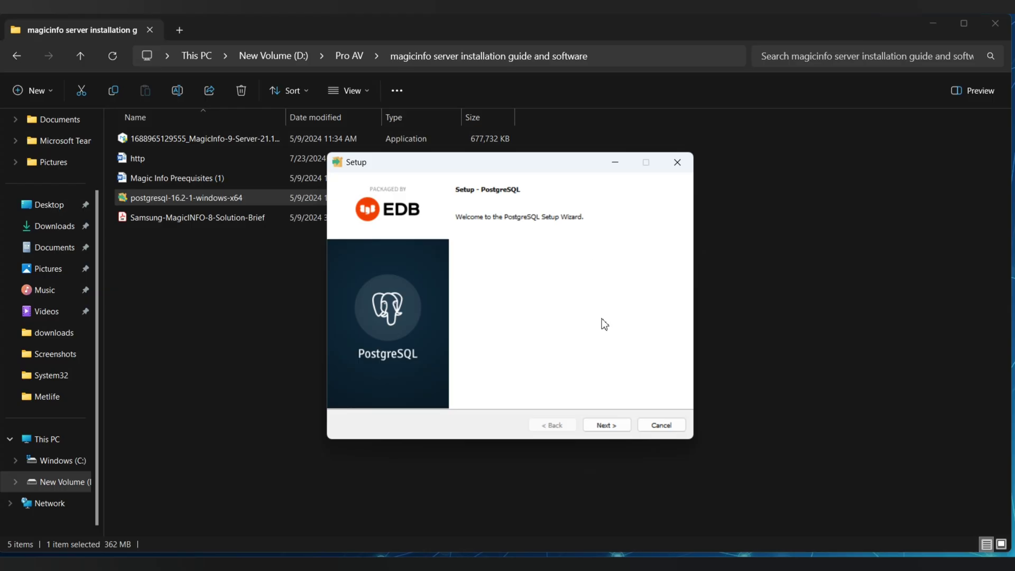
Pass the welcome page, keeping the default install directory and all components.
left_click(605, 428)
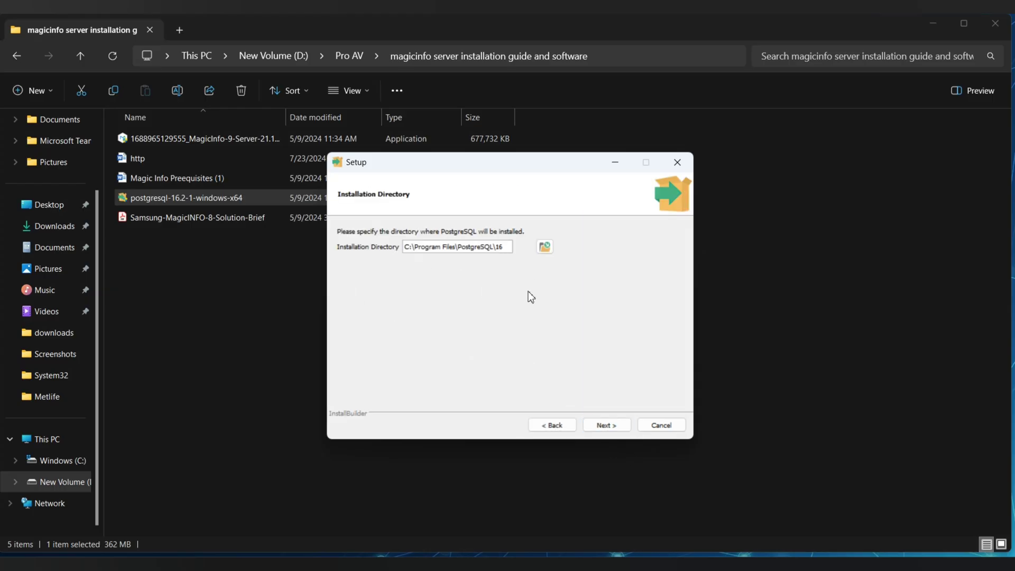
left_click(612, 431)
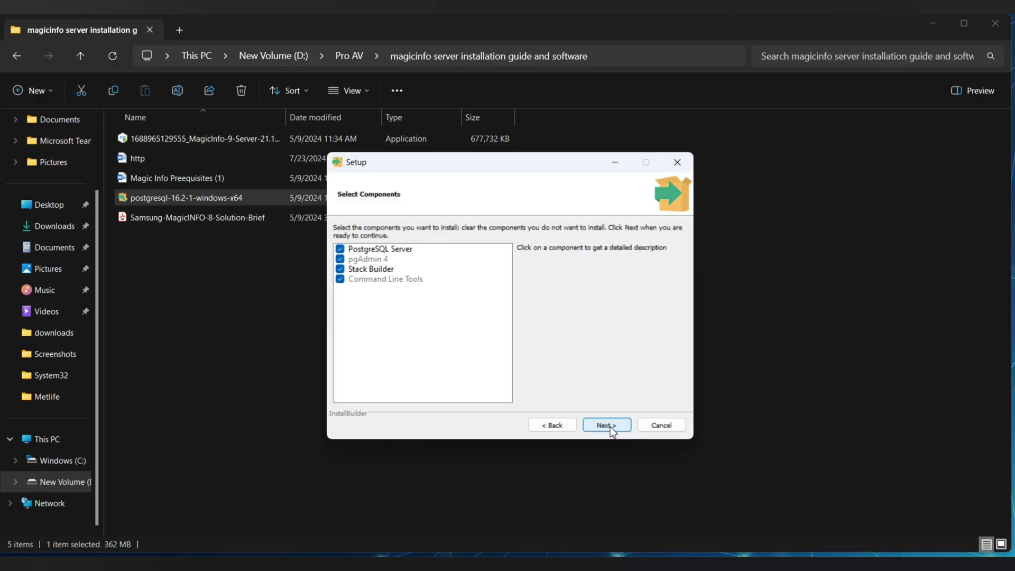
left_click(612, 431)
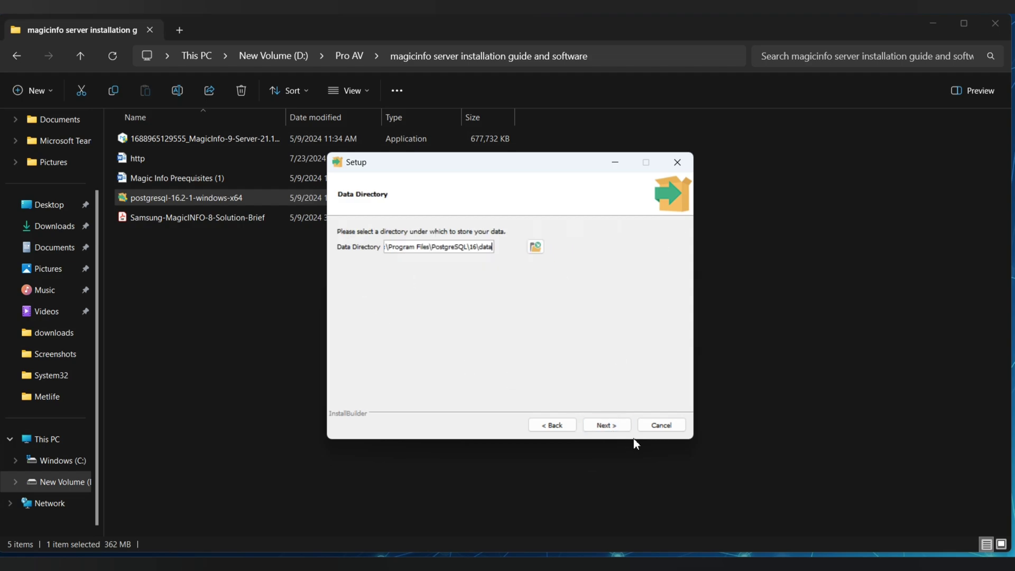
Keep the default PostgreSQL\16\data directory, then enter and confirm the postgres superuser password.
left_click(610, 433)
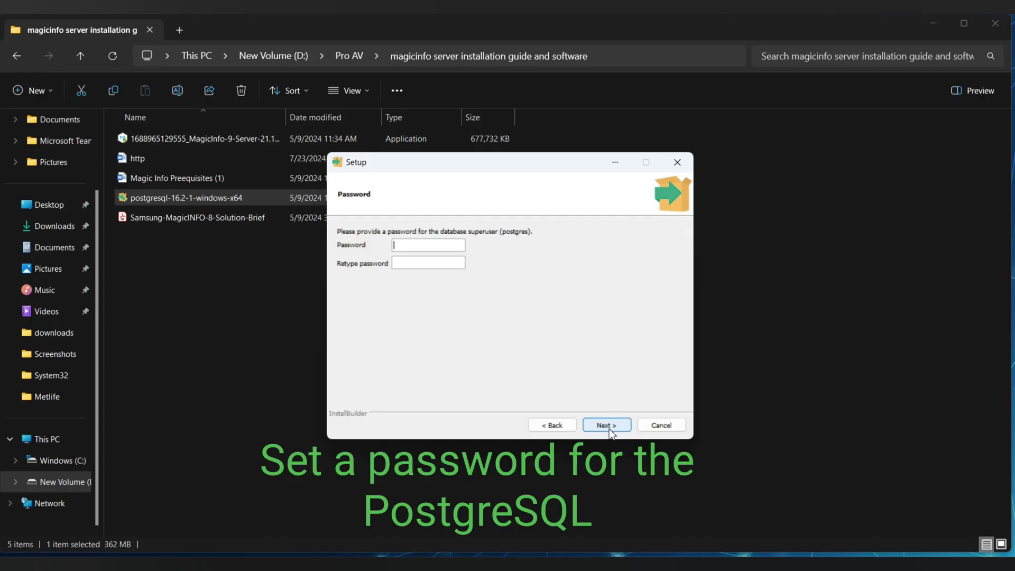
type("1234567")
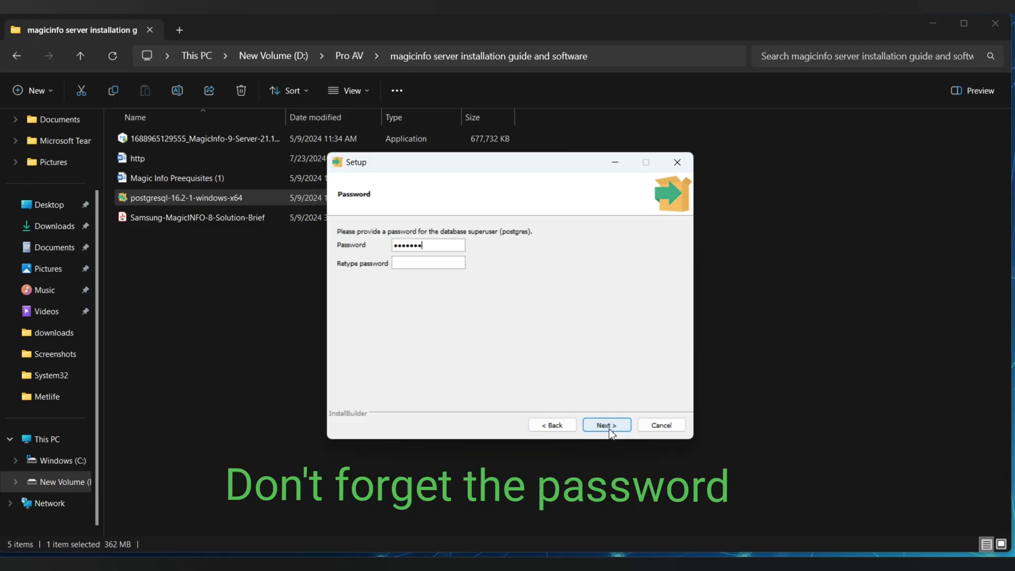
type("81234")
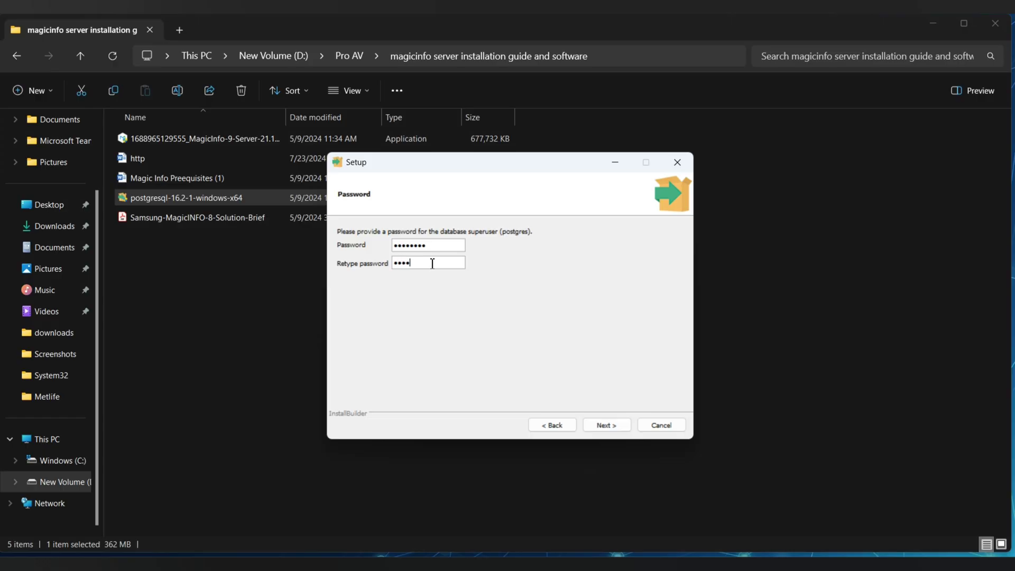
type("5678")
left_click(608, 423)
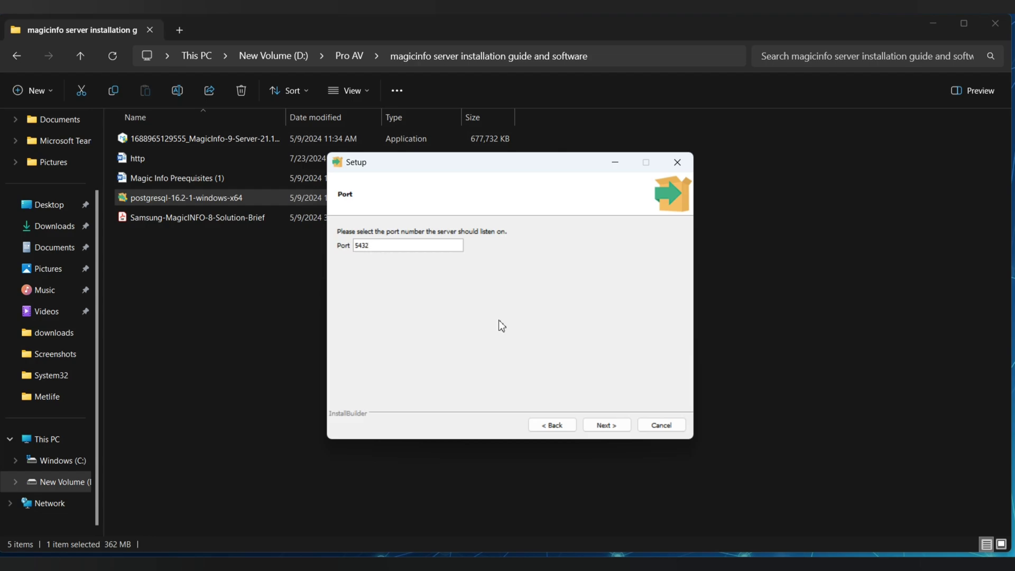
Keep port 5432 and the default locale, accept the summary, and install PostgreSQL 16.2.
left_click(605, 424)
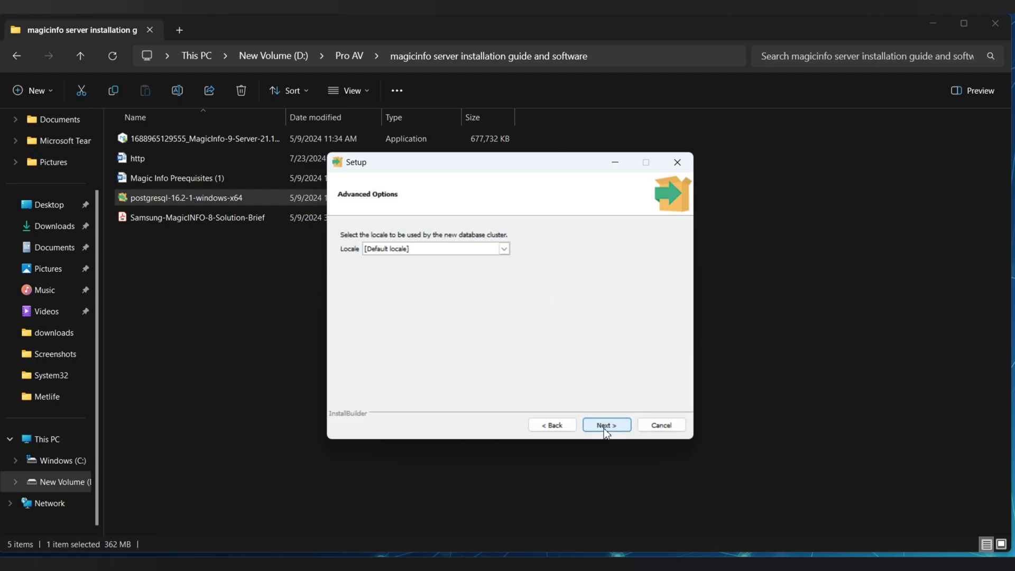
left_click(604, 426)
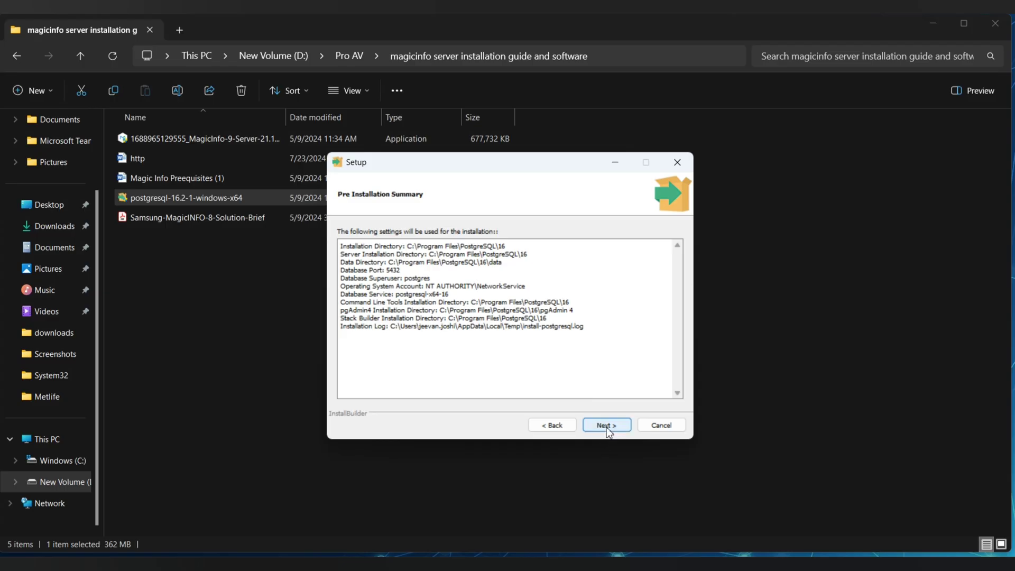
left_click(607, 427)
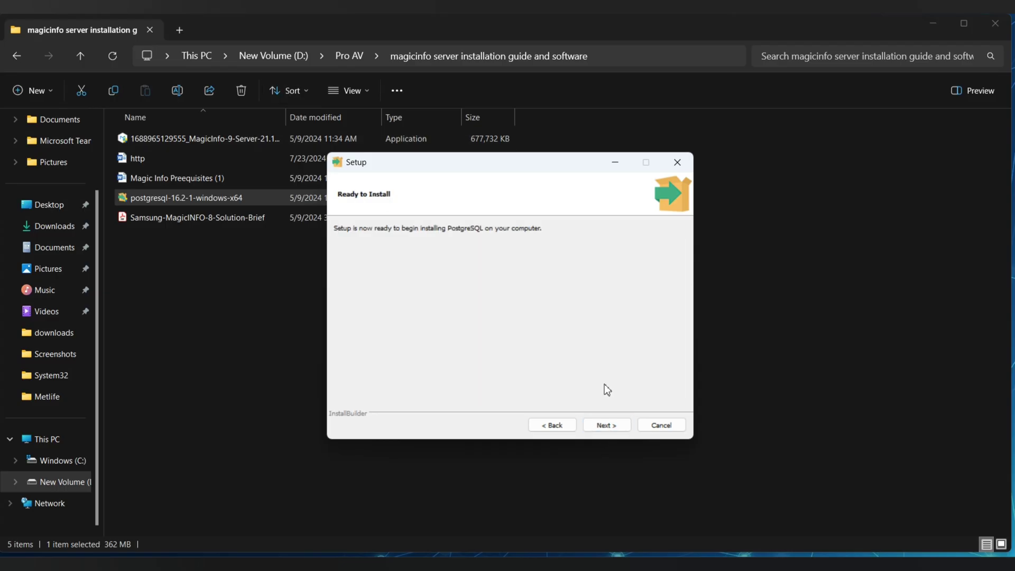
left_click(606, 426)
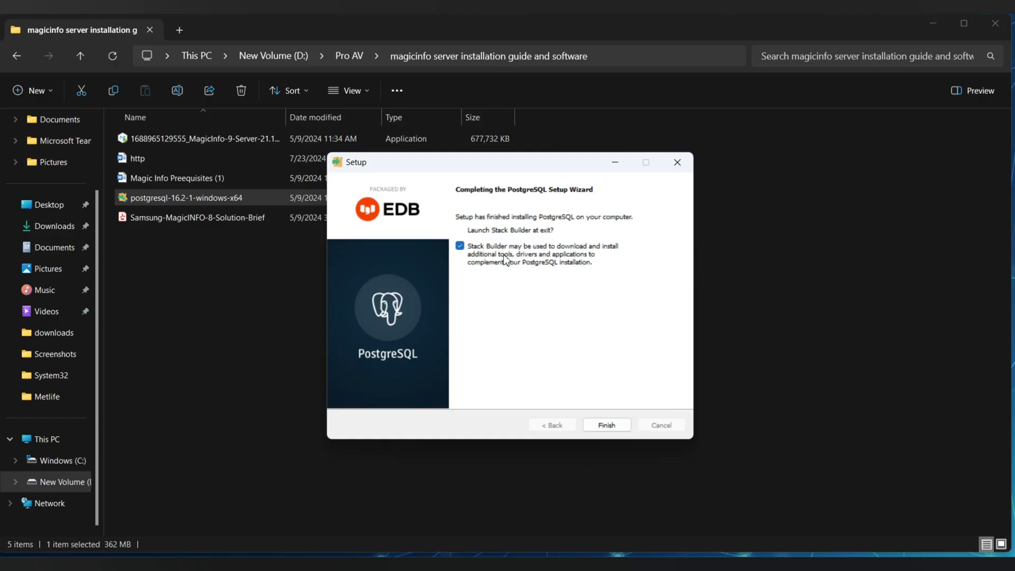
Uncheck 'Launch Stack Builder at exit' and finish the PostgreSQL setup.
left_click(463, 248)
left_click(616, 426)
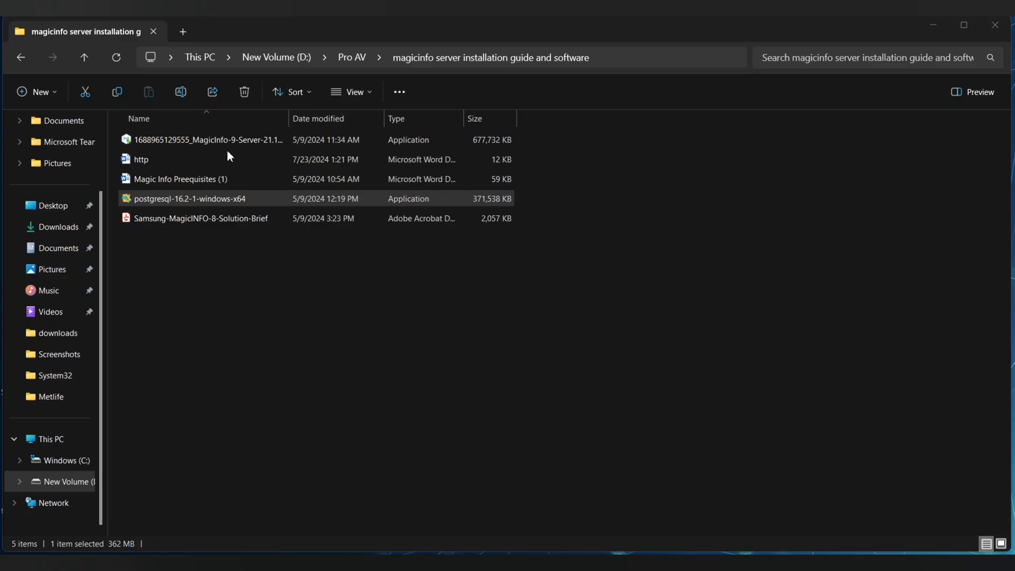
Start the MagicInfo-9-Server installer in English, acknowledging the HTTP warning and continuing.
double_click(196, 144)
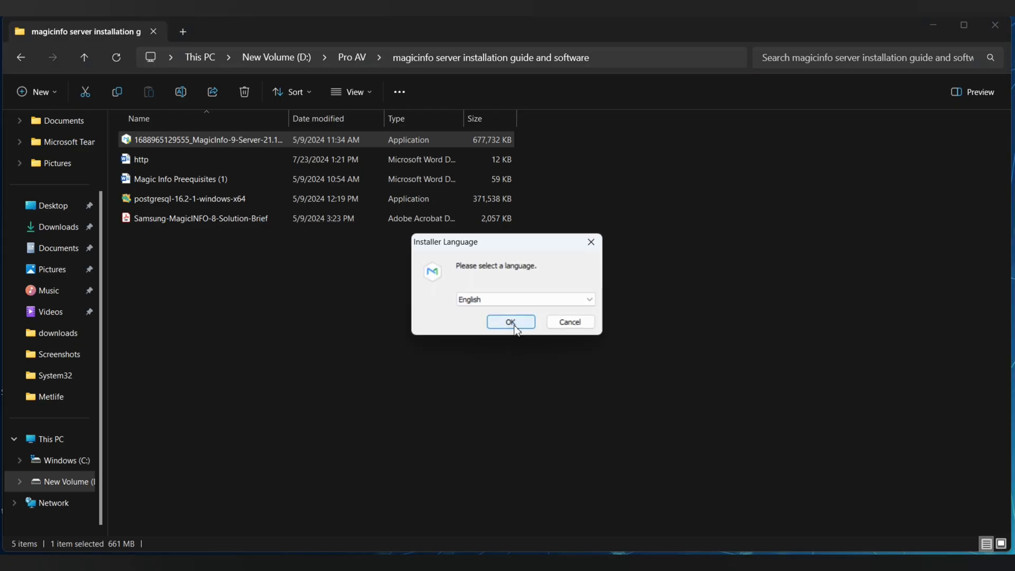
left_click(513, 324)
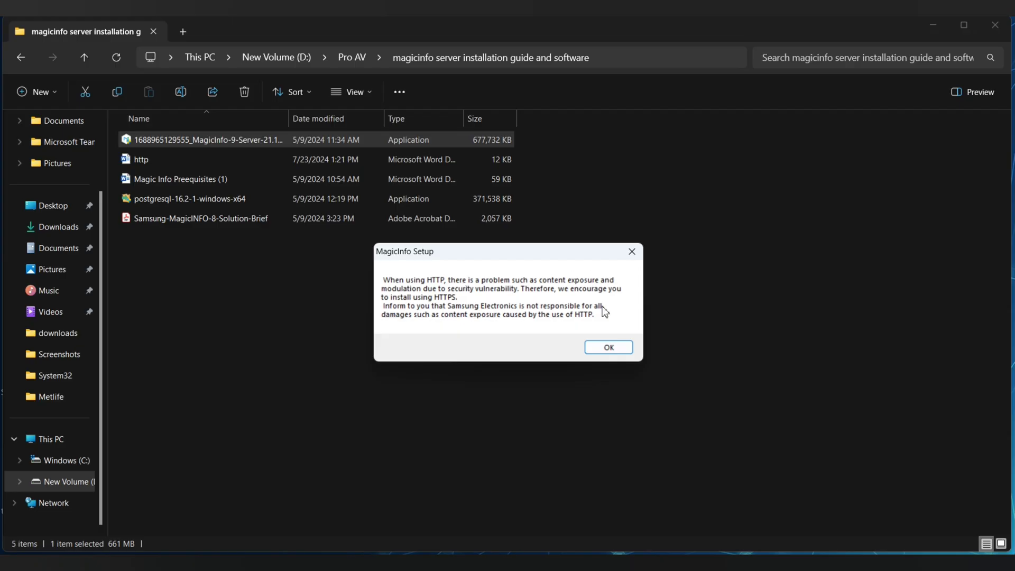
left_click(608, 347)
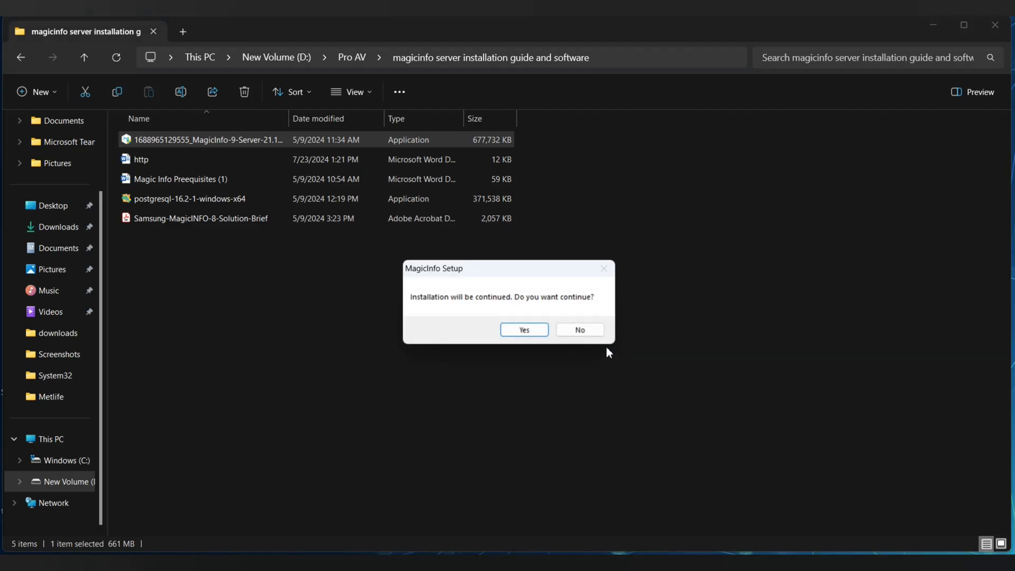
left_click(520, 330)
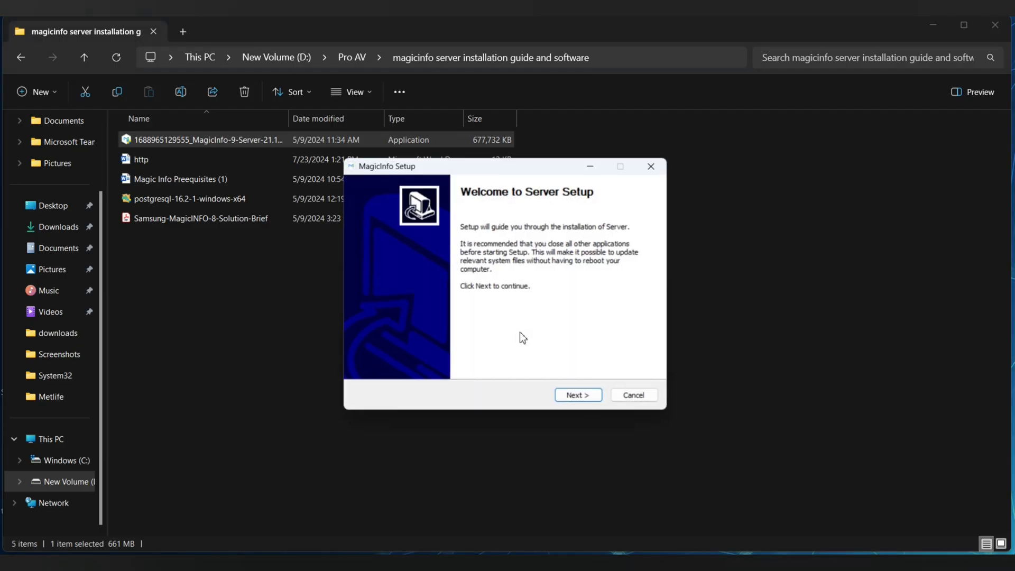
Accept the license, keep C:\MagicInfo Premium, and choose Express install with Postgres.
left_click(581, 402)
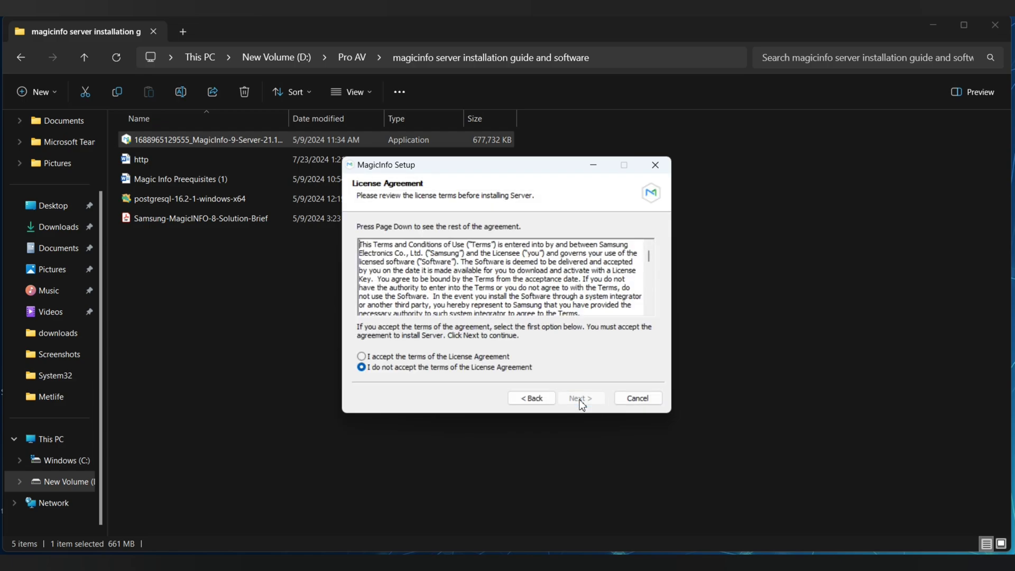
left_click(468, 357)
left_click(581, 399)
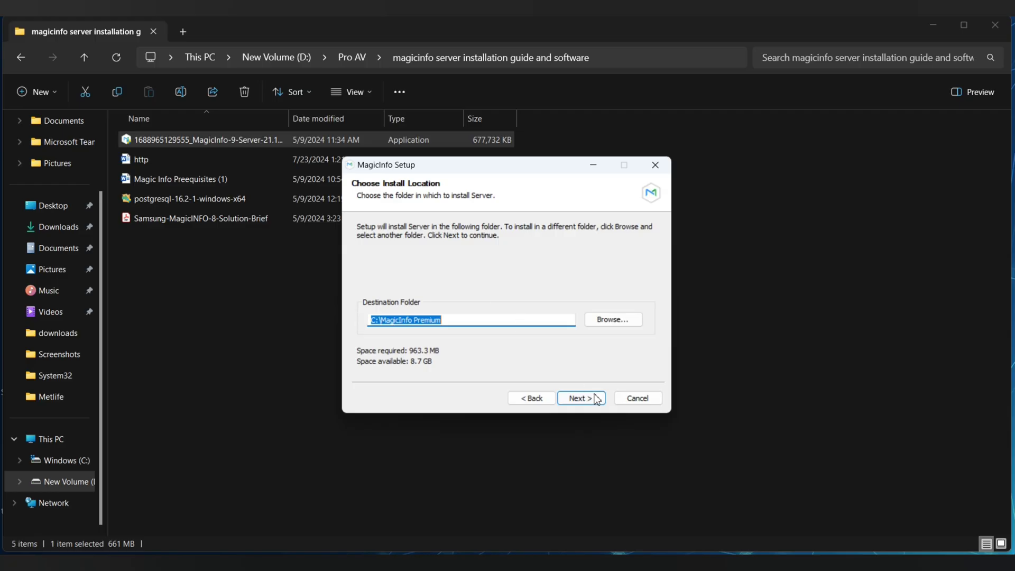
left_click(589, 403)
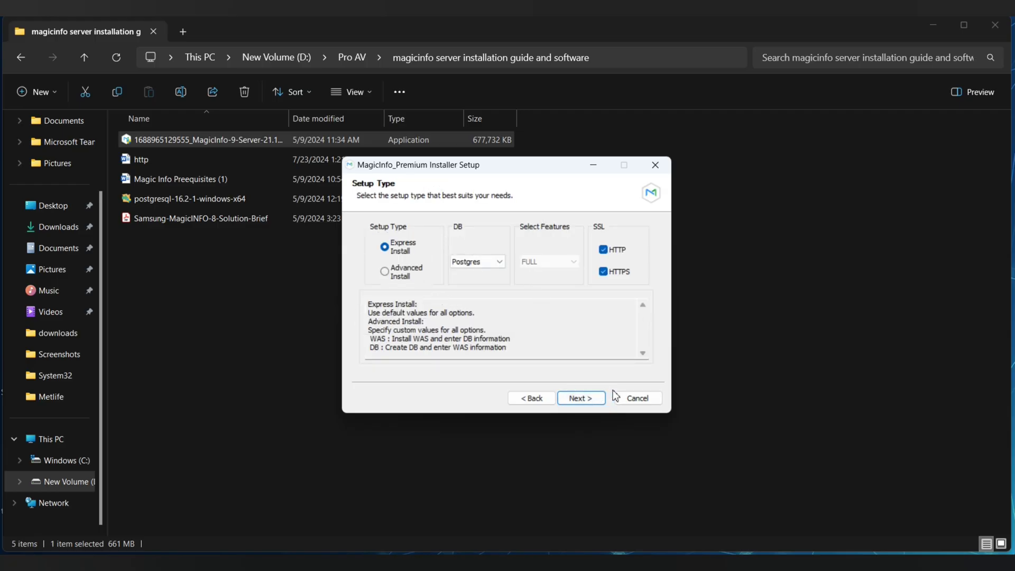
left_click(588, 404)
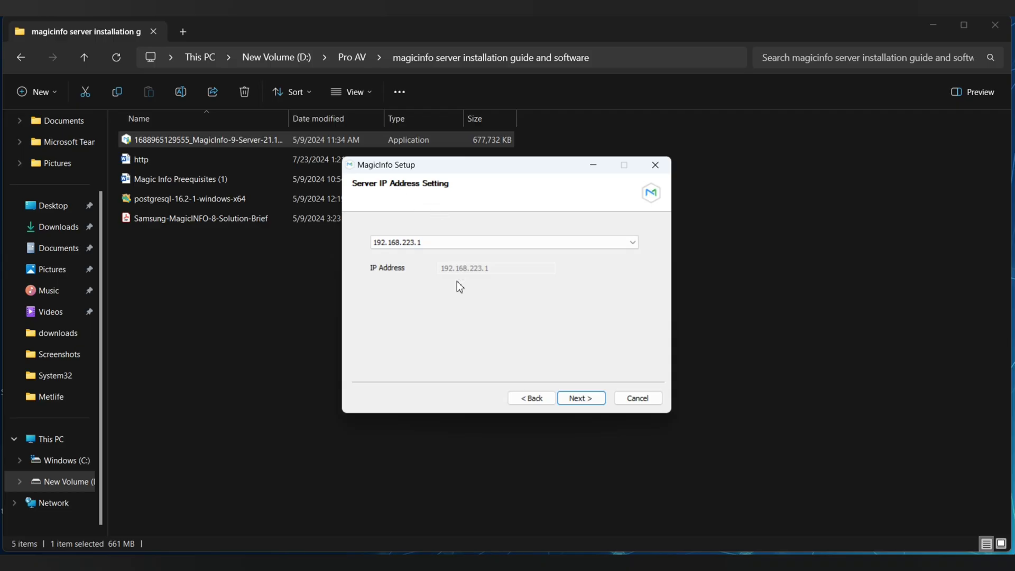
Keep server IP 192.168.223.1 and enter the PostgreSQL admin password.
left_click(573, 401)
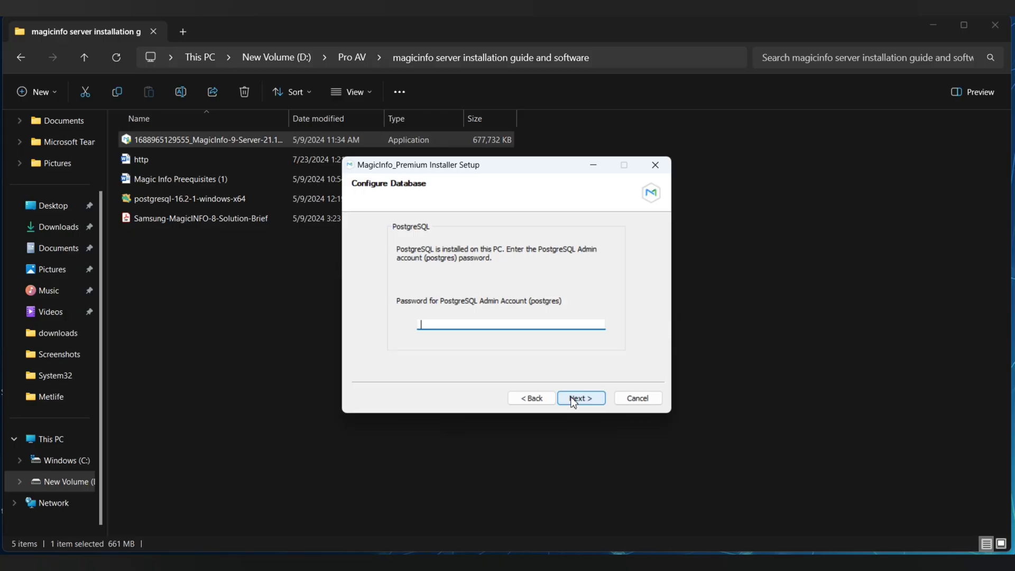
type("•••••")
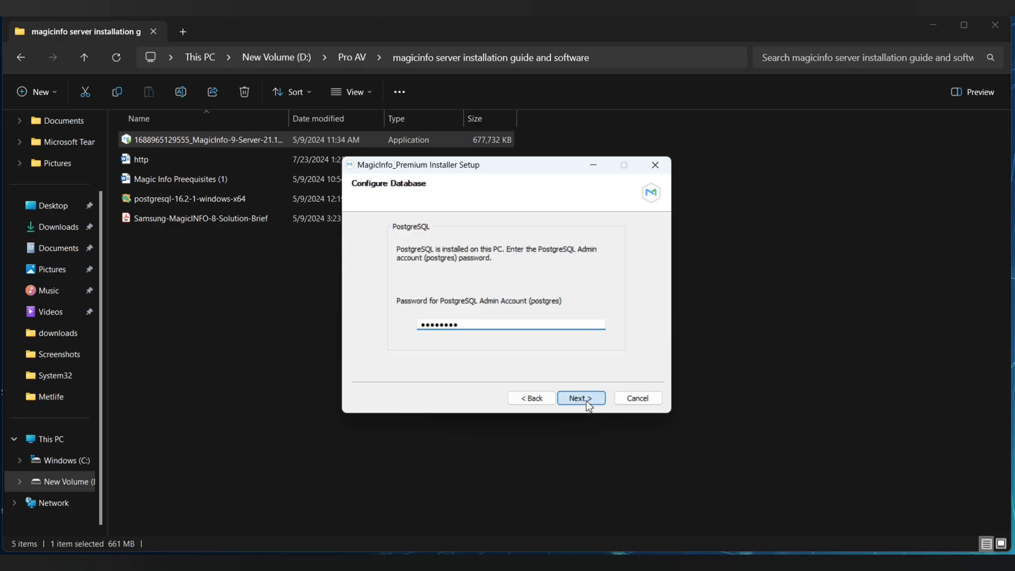
left_click(586, 403)
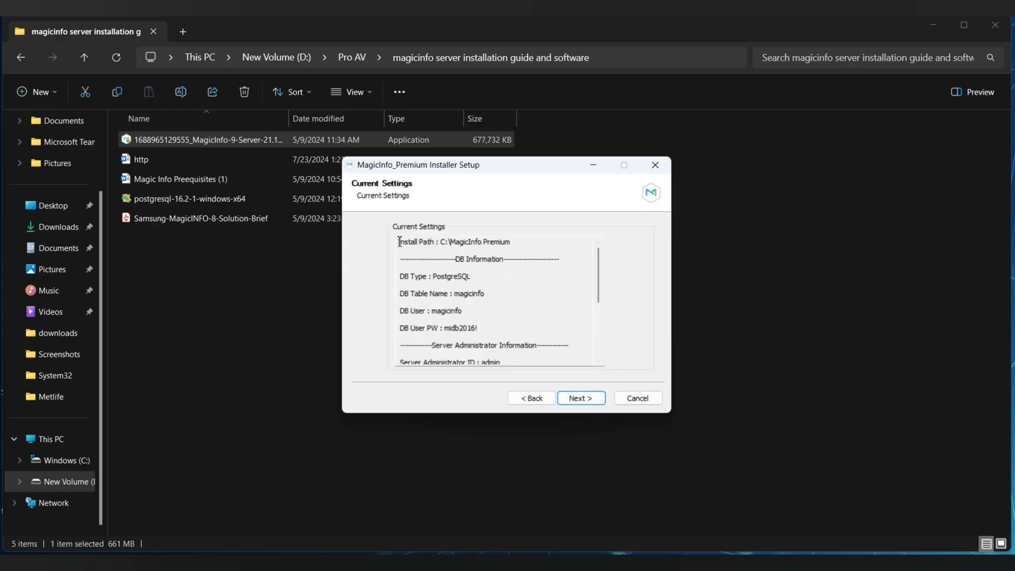
Select the full installation settings summary text.
left_click_drag(399, 242, 528, 411)
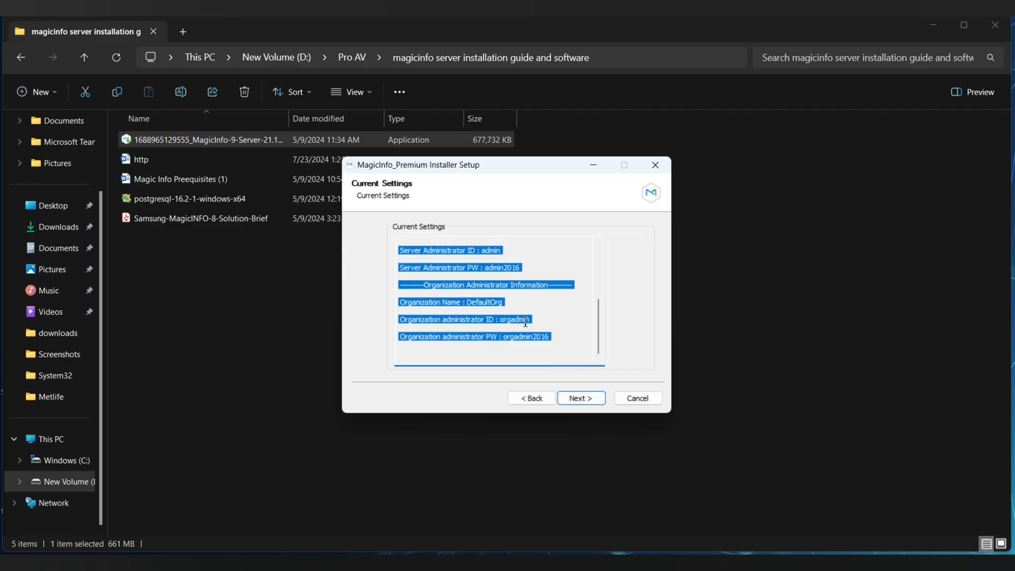
scroll(516, 317, "up", 1)
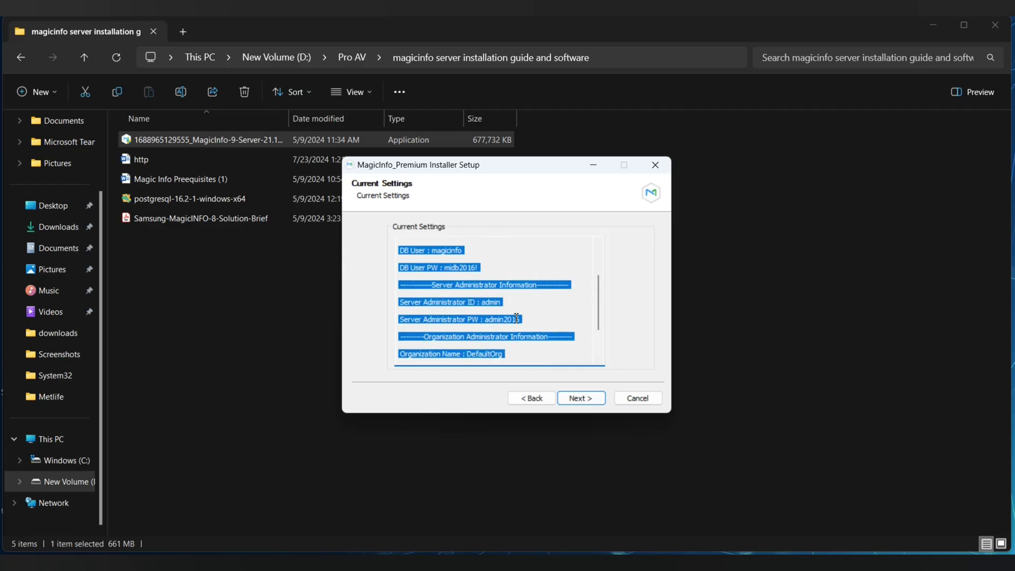
scroll(517, 318, "up", 1)
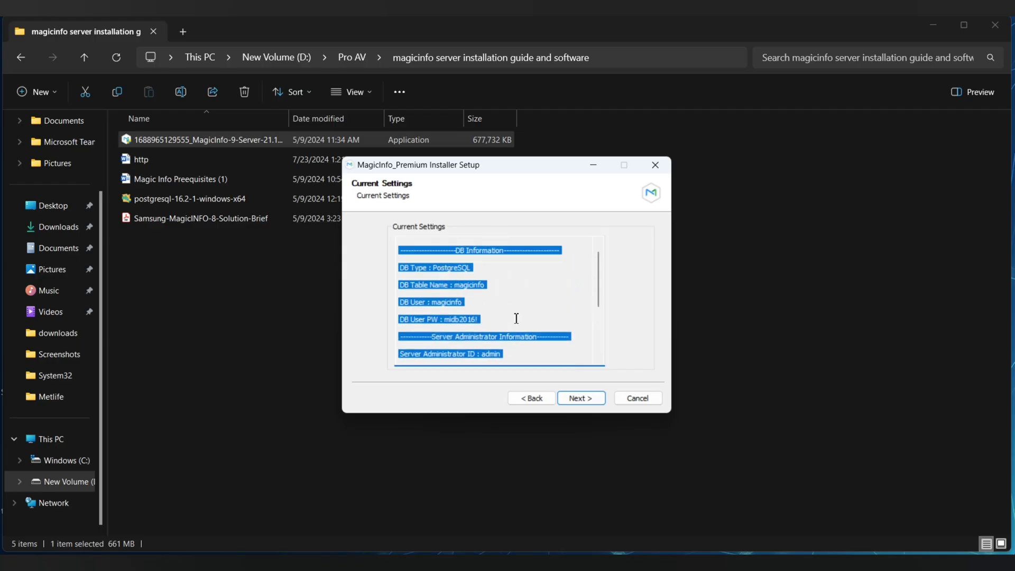
scroll(516, 318, "up", 1)
scroll(517, 317, "down", 1)
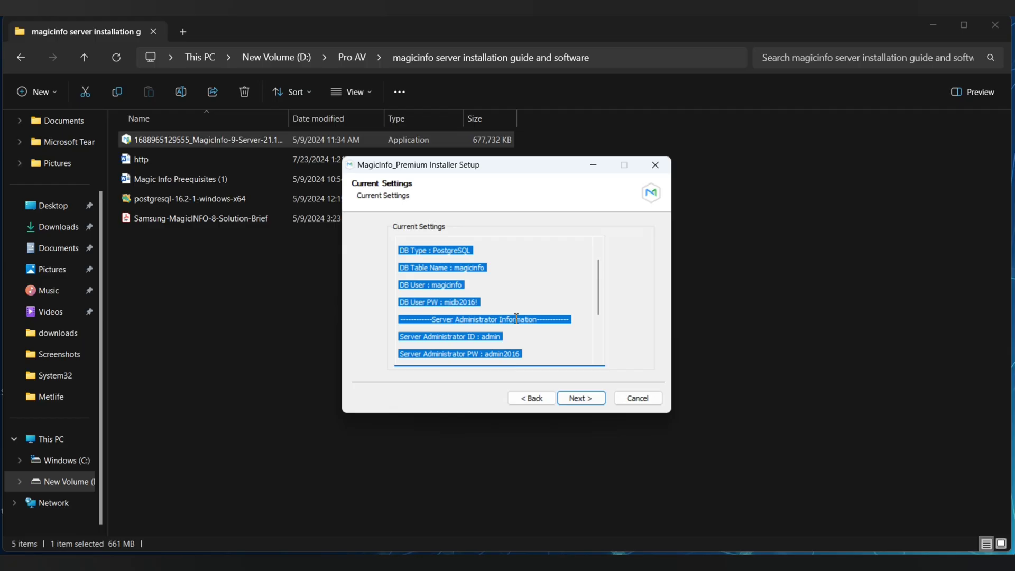
scroll(516, 318, "down", 1)
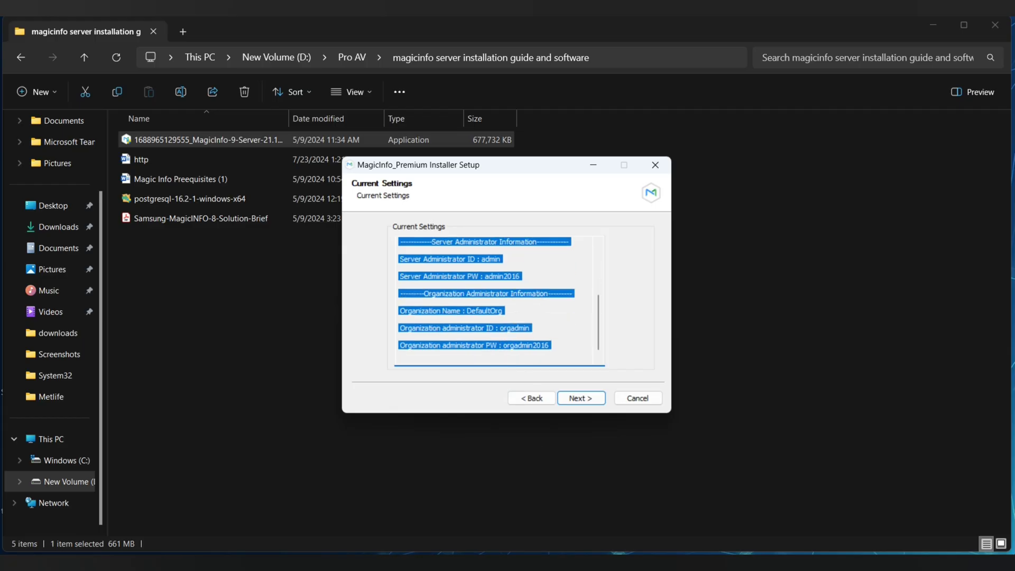
Paste the settings summary into a new Notepad note and minimize it.
key("super")
type("note")
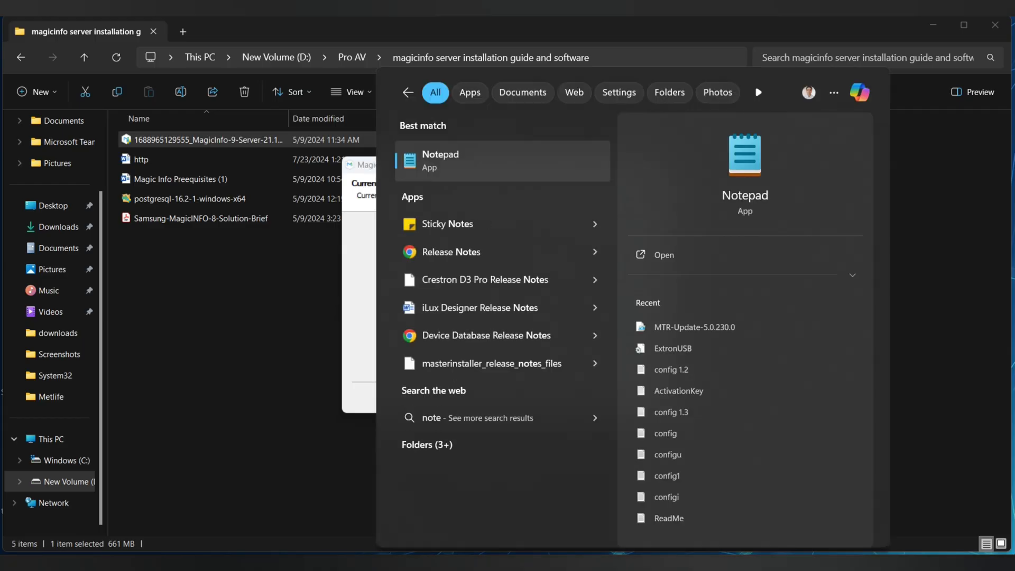
key("Return")
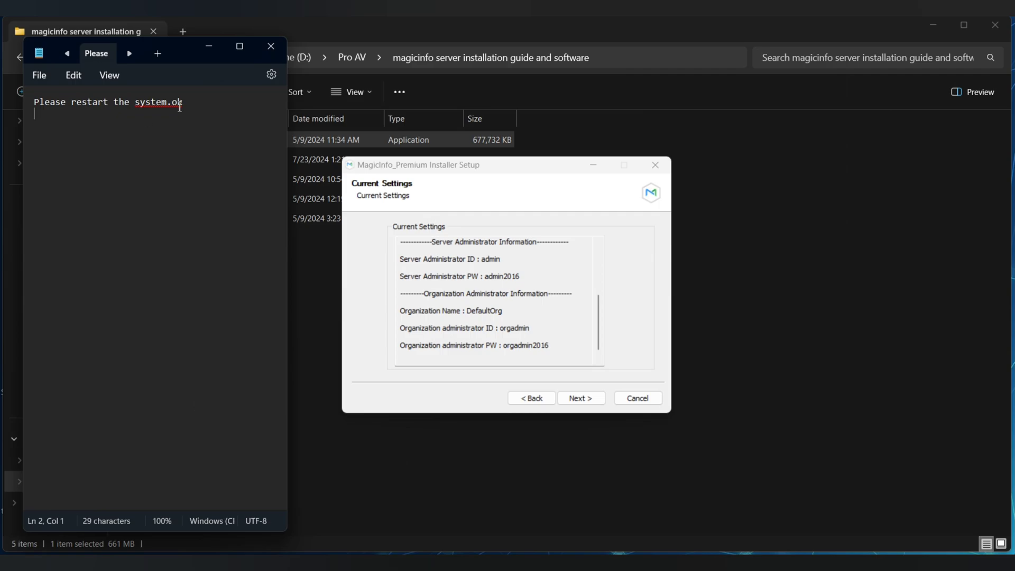
key("ctrl+a")
type("Install Path : C:\\MagicInfo Premium   ---------------------DB Information---------------------   DB Type : PostgreSQL   DB Table Name : magicinfo   DB User : magicinfo   DB User PW : midb2016!   ------------Server Administrator Information------------   Server Administrator ID : admin   Server Administrator PW : admin2016   ---------Organization Administrator Information---------   Organization Name : DefaultOrg   Organization administrator ID : orgadmin   Organization administrator PW : orgadmin2016")
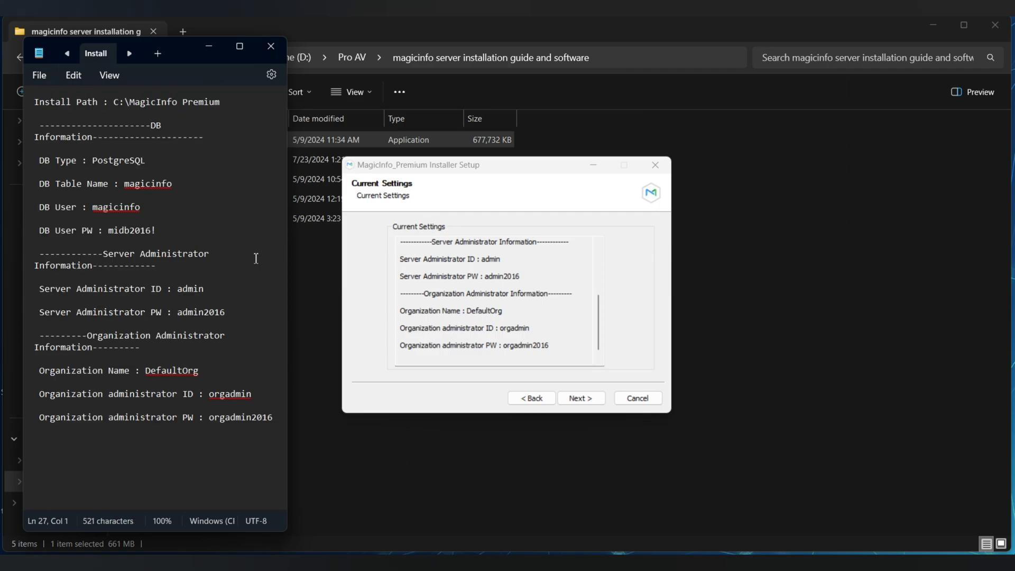
left_click(209, 46)
Install with the MagicInfo Premium Start Menu folder and finish the setup once complete.
left_click(583, 397)
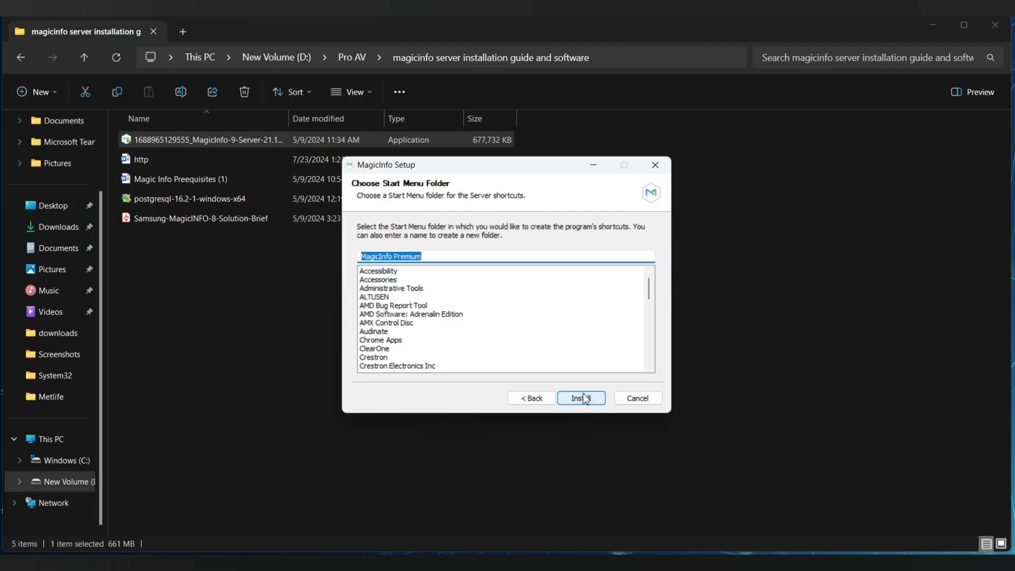
left_click(585, 398)
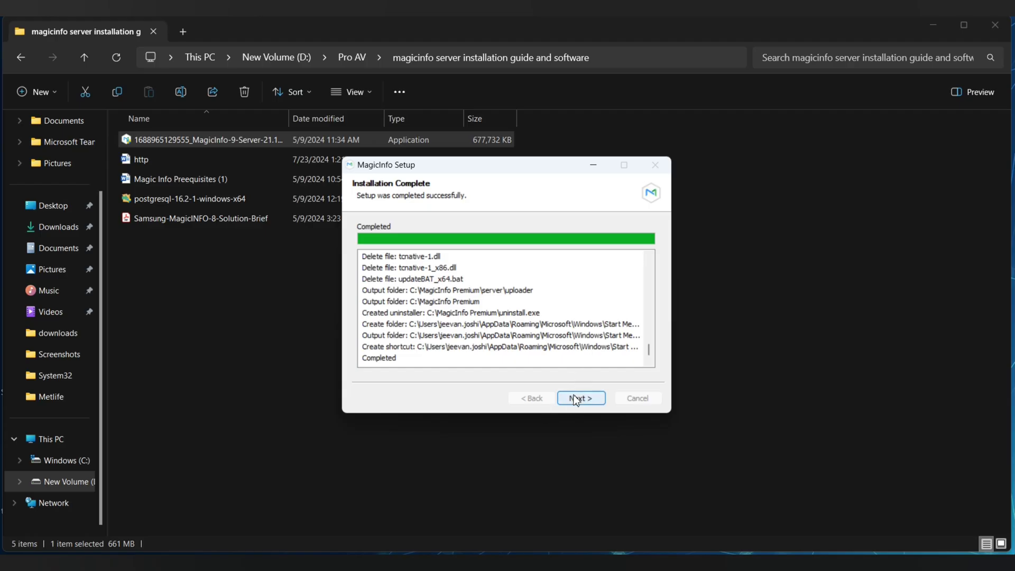
left_click(577, 399)
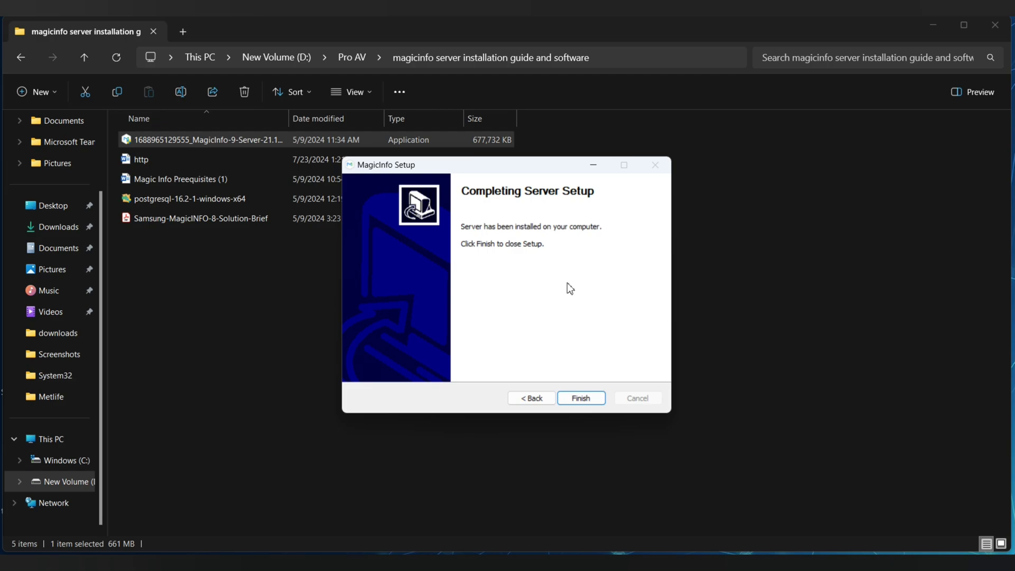
left_click(580, 400)
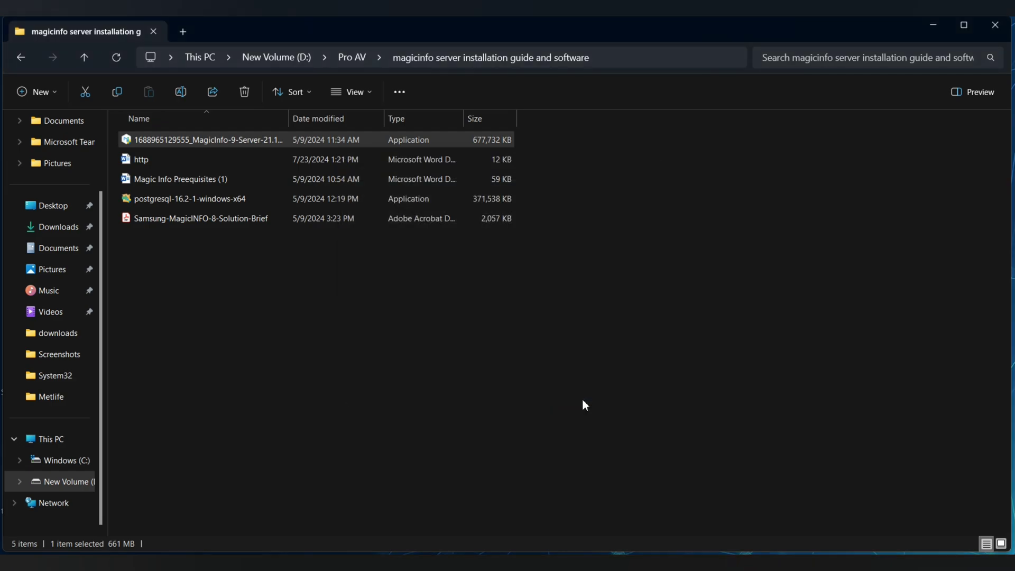
Close File Explorer and load localhost:7001/MagicInfo in Chrome.
left_click(996, 26)
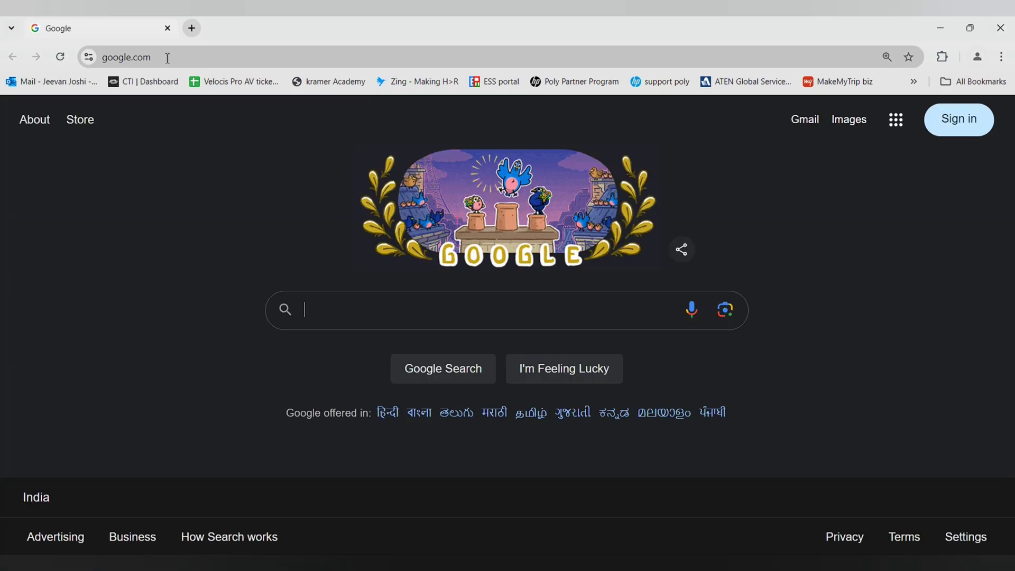
left_click(167, 58)
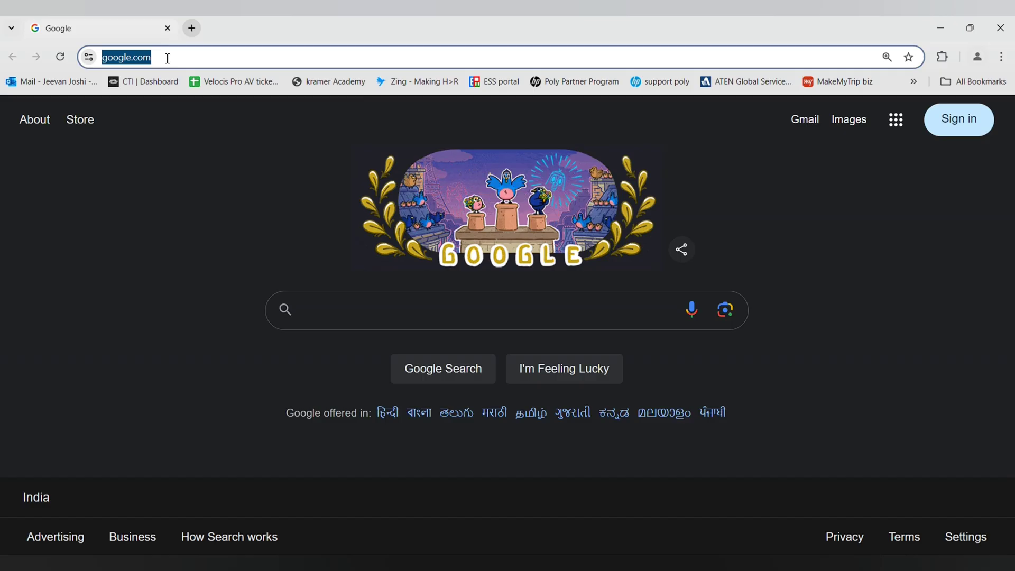
type("localhost:7001/MagicInfo")
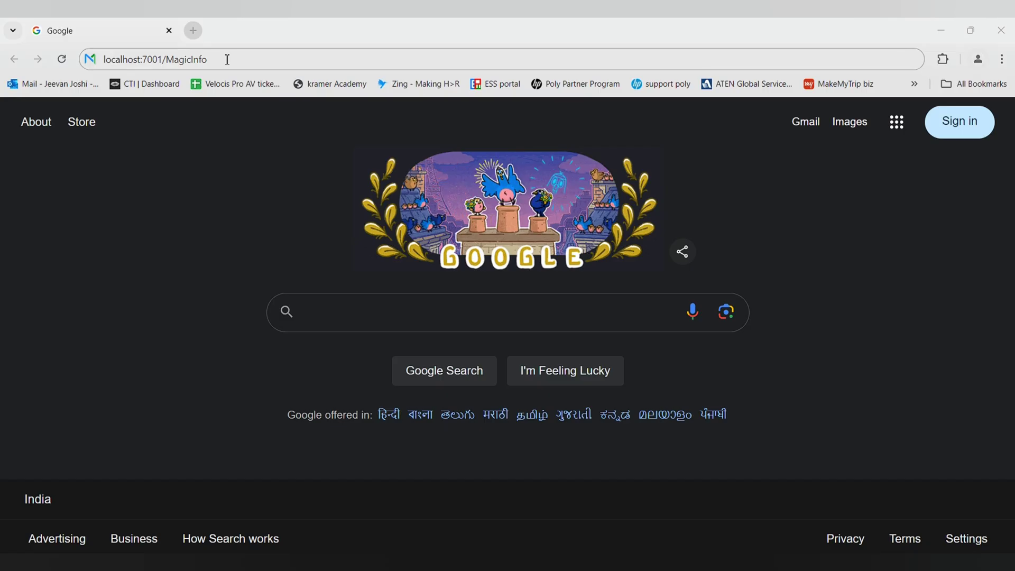
left_click(227, 59)
key("Return")
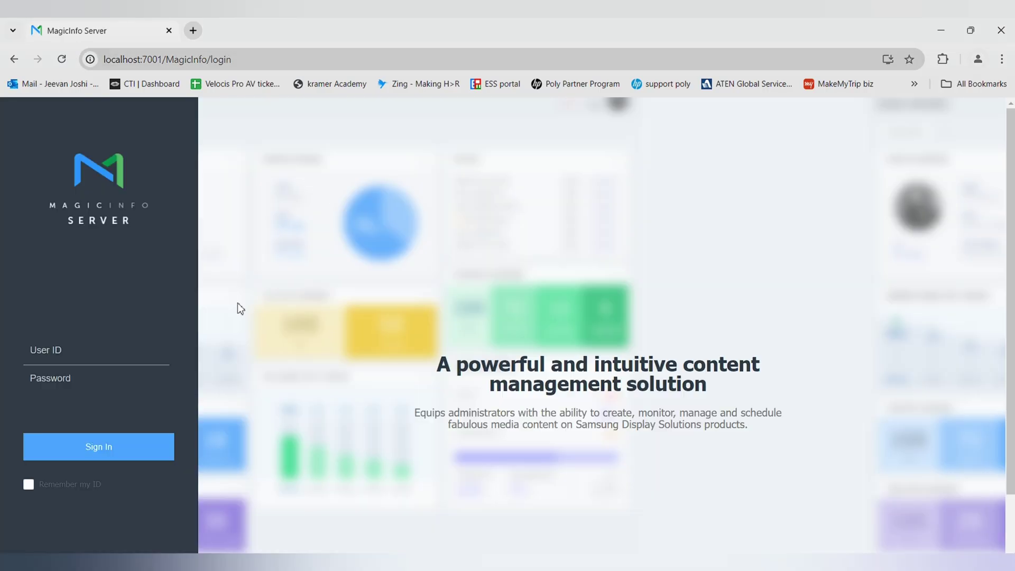
Log in with user ID 'admin', correcting the 'adnmin' typo before submitting.
left_click(101, 354)
type("adnm")
type("in")
key("Left")
key("Left")
key("Left")
key("BackSpace")
type("a")
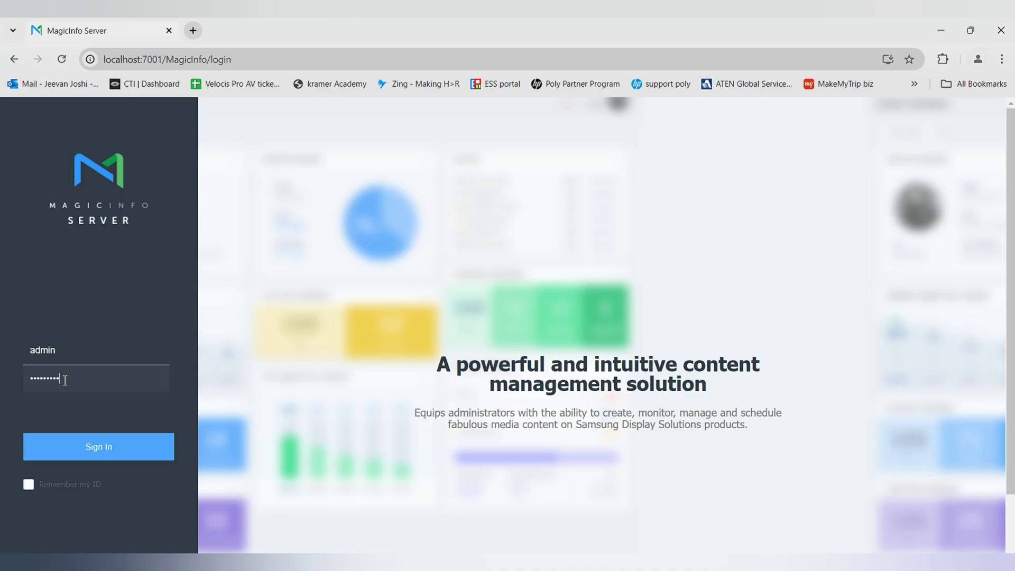
key("Return")
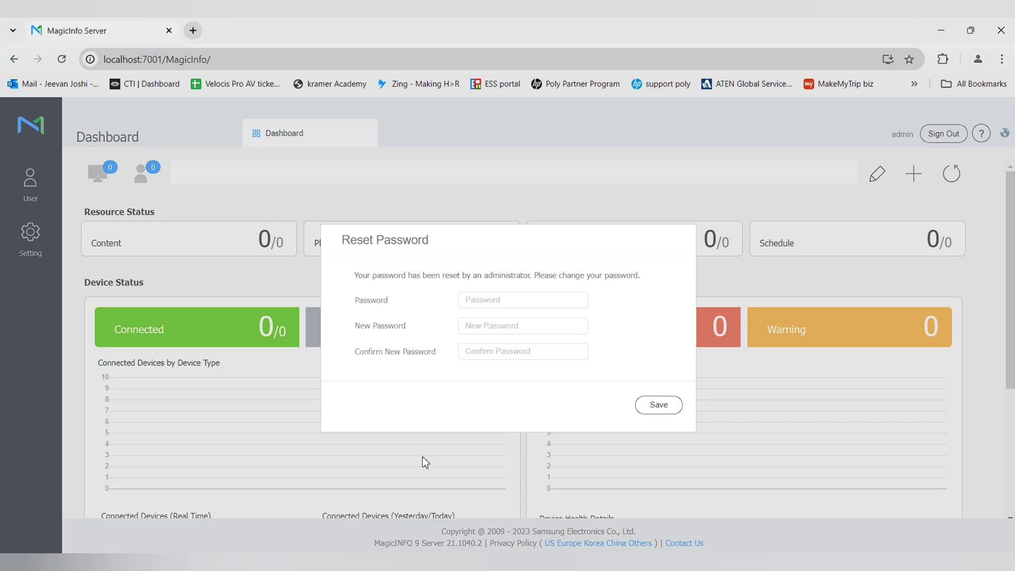
Enter the administrator's current password and the new password, then save the change.
left_click(511, 305)
type("•••••")
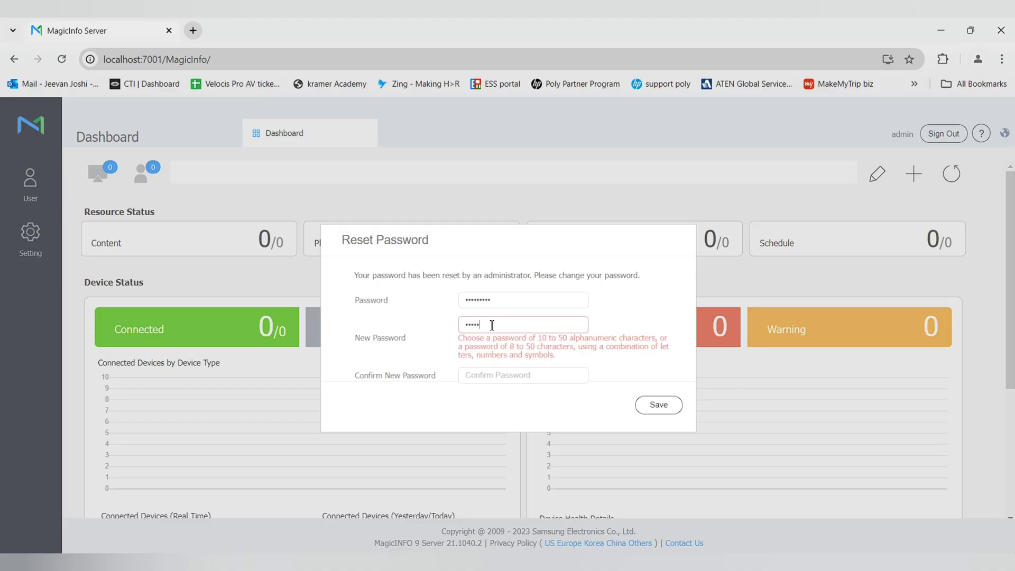
type("•••••••")
key("Tab")
type("••")
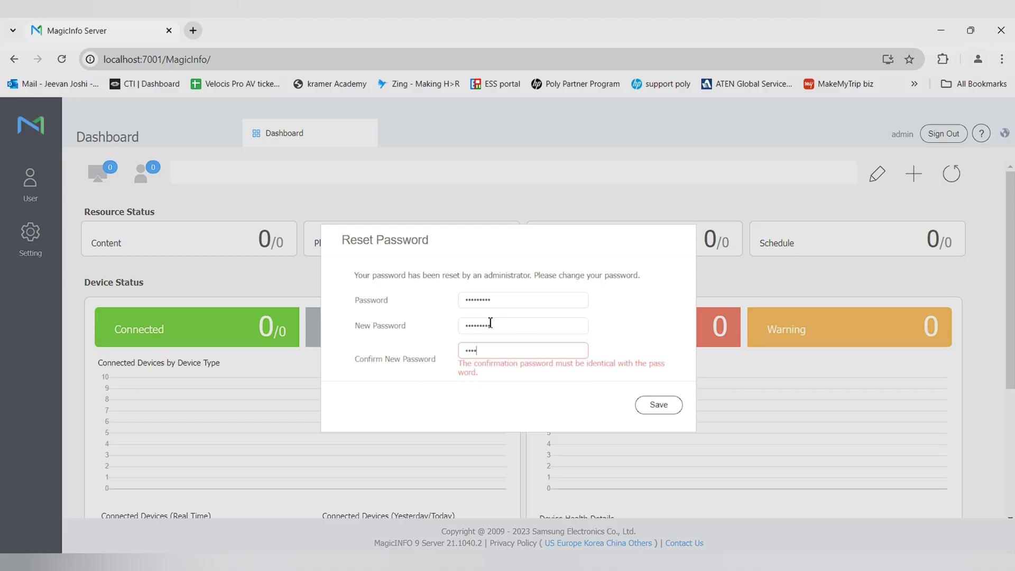
type("•••••••")
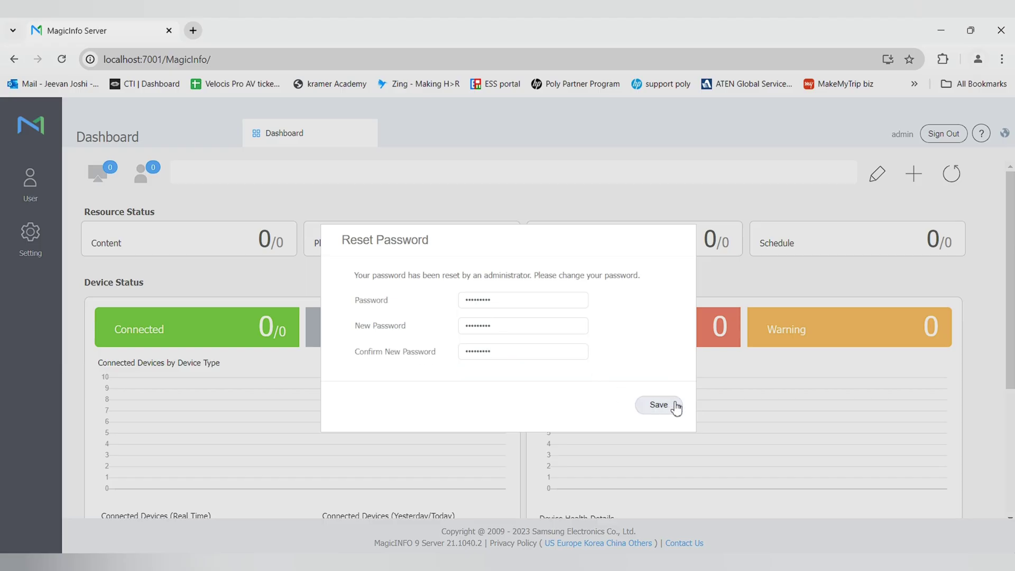
left_click(659, 405)
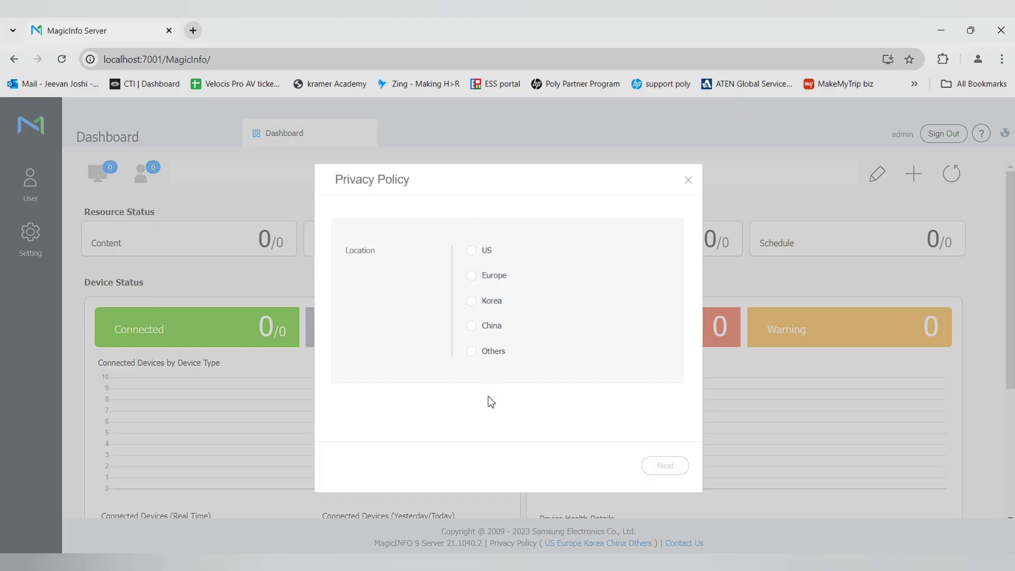
Choose Others as the privacy policy location and save consent to the privacy notice.
left_click(473, 355)
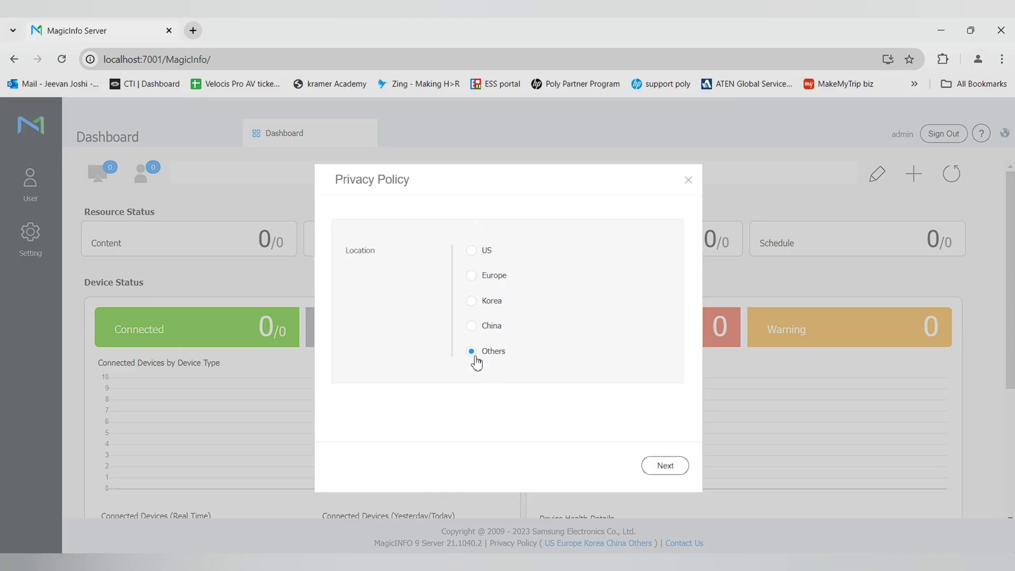
left_click(661, 464)
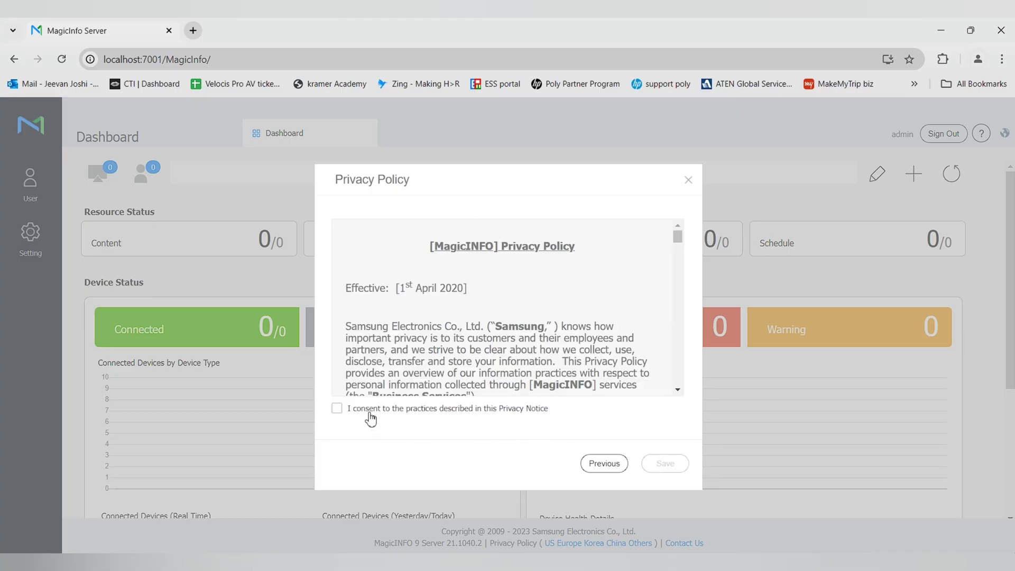
left_click(370, 411)
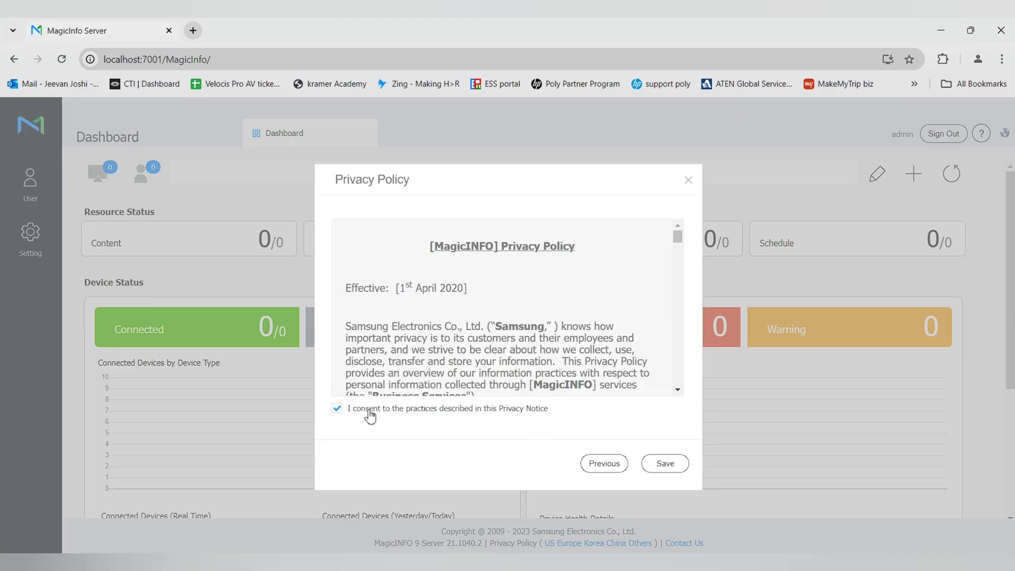
left_click(666, 472)
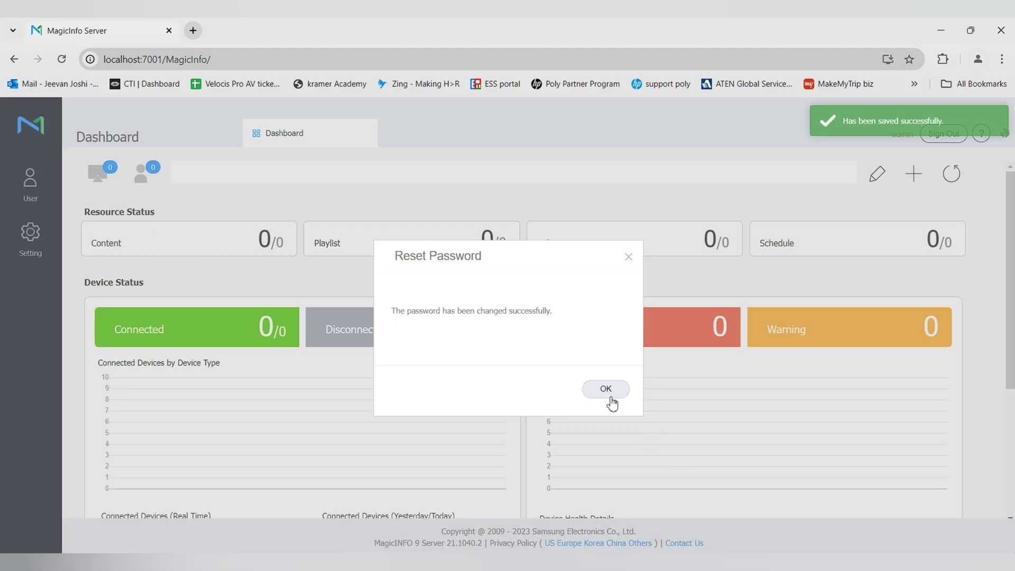
Dismiss the password-changed confirmation and check the MagicInfo Server Dashboard.
left_click(605, 391)
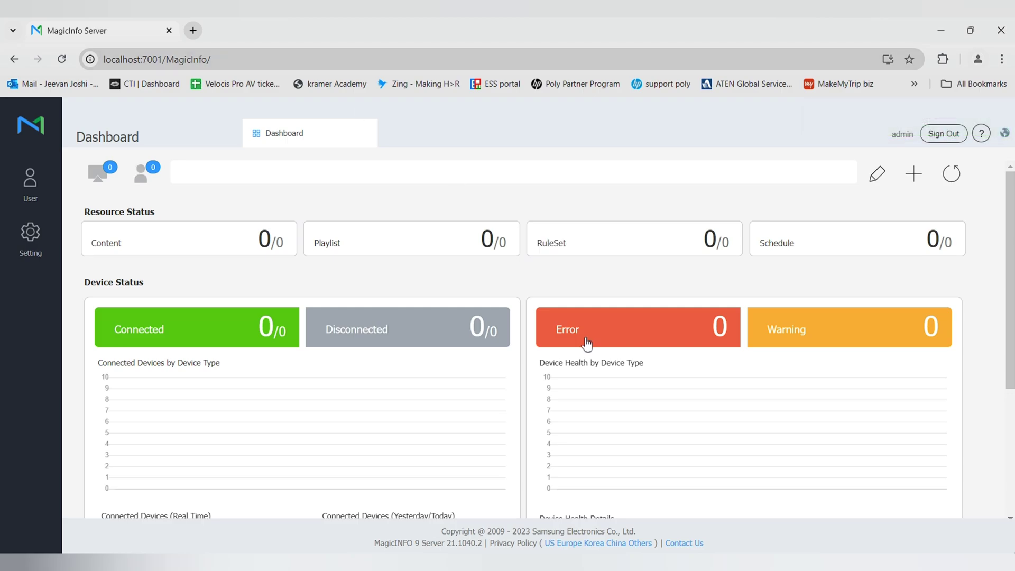
scroll(584, 281, "down", 4)
scroll(587, 342, "up", 4)
scroll(586, 342, "down", 4)
scroll(586, 344, "up", 4)
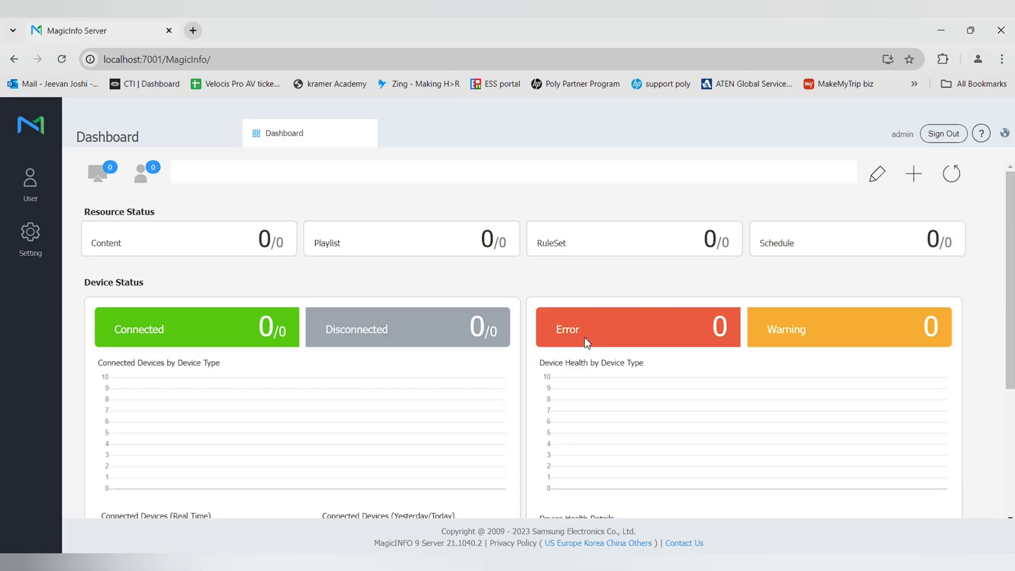